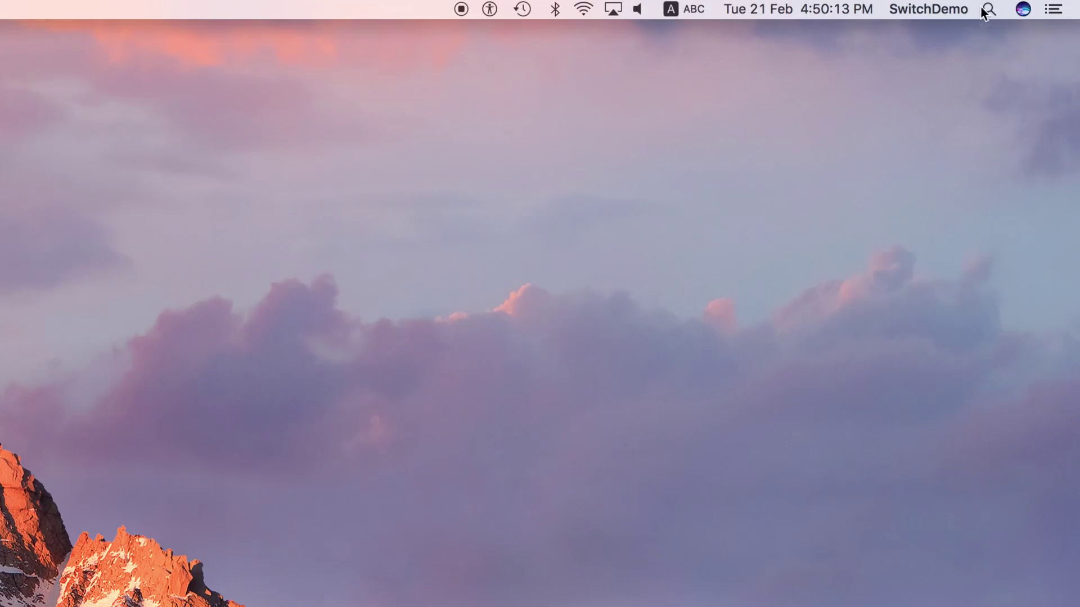
# Launch Photo Booth from a Spotlight search for 'p', then open a Finder window
pyautogui.click(984, 12)
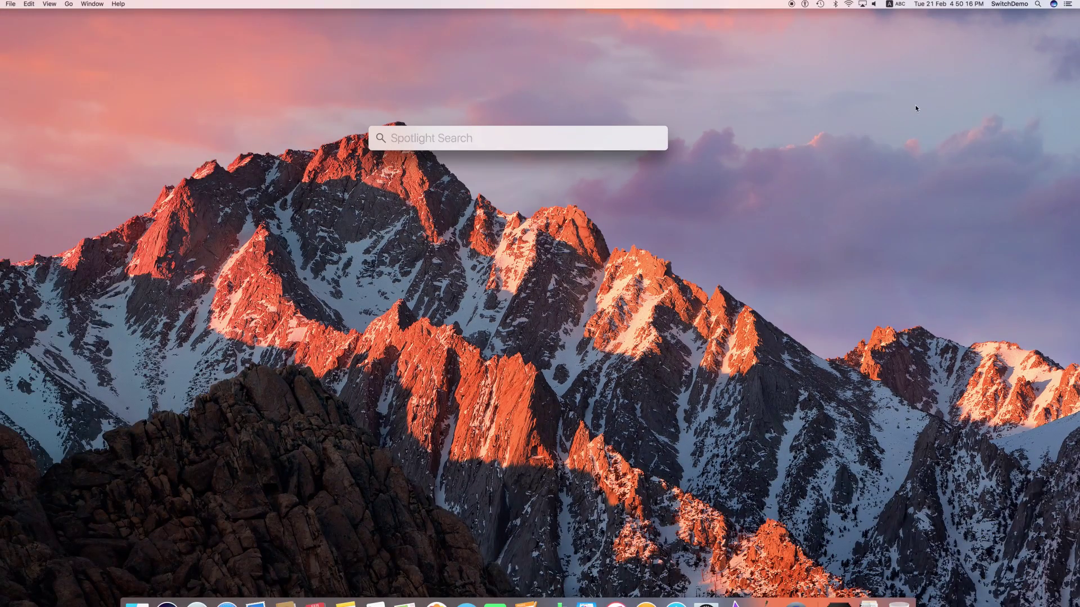
pyautogui.write('photo')
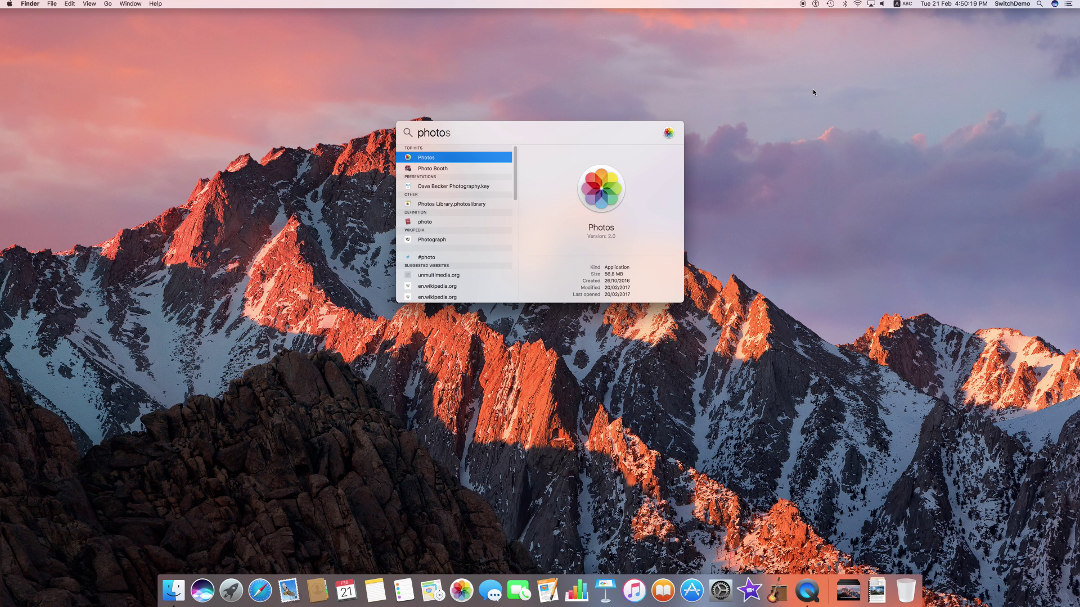
pyautogui.click(433, 168)
pyautogui.press('Return')
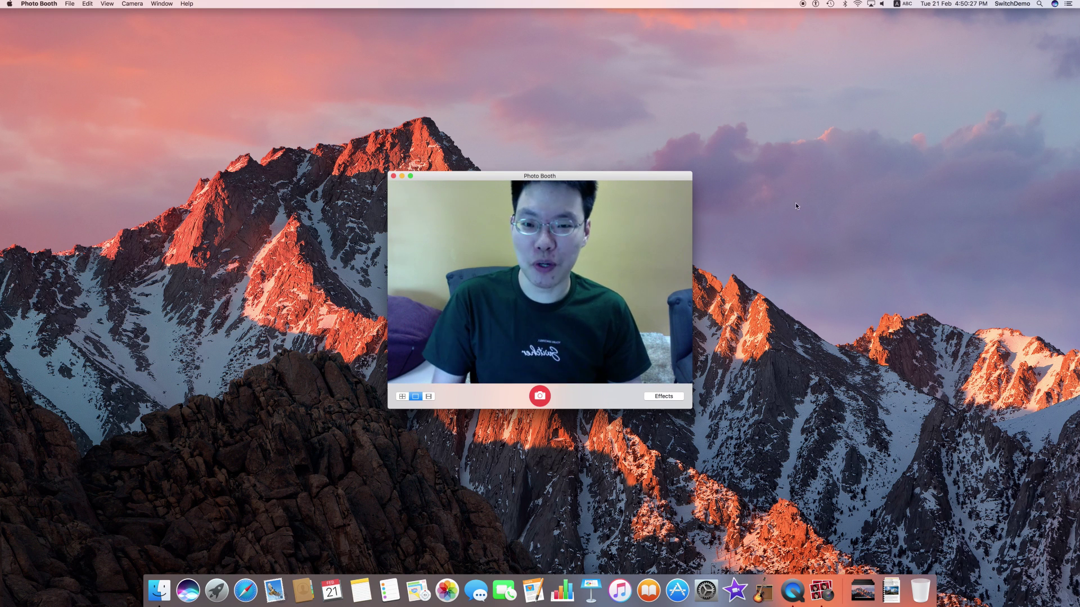
pyautogui.click(160, 600)
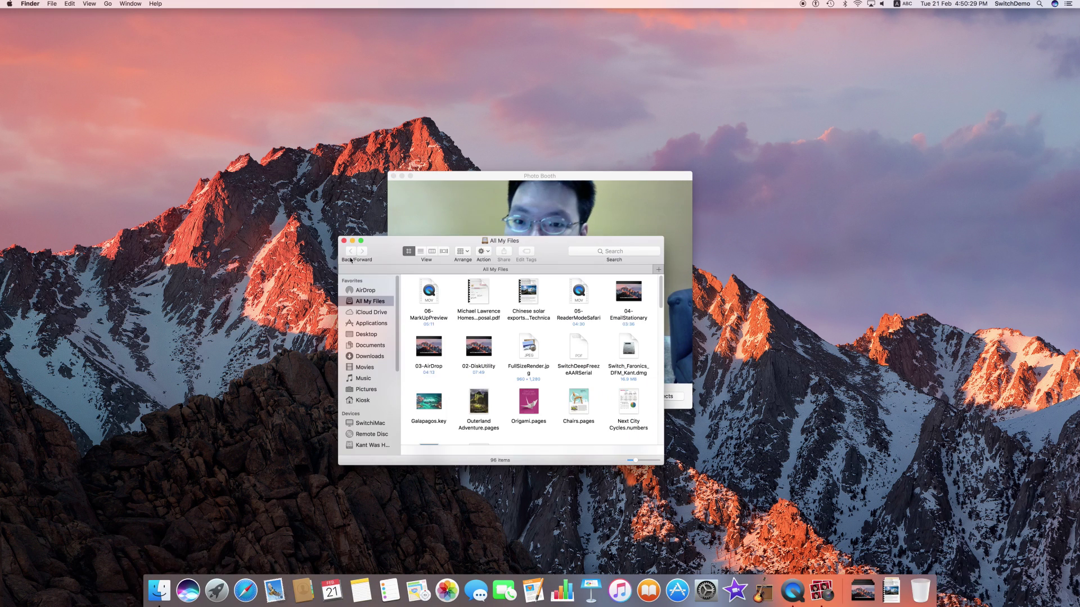
# Locate Photo Booth in Applications, then return to Photo Booth and take a single photo
pyautogui.click(372, 324)
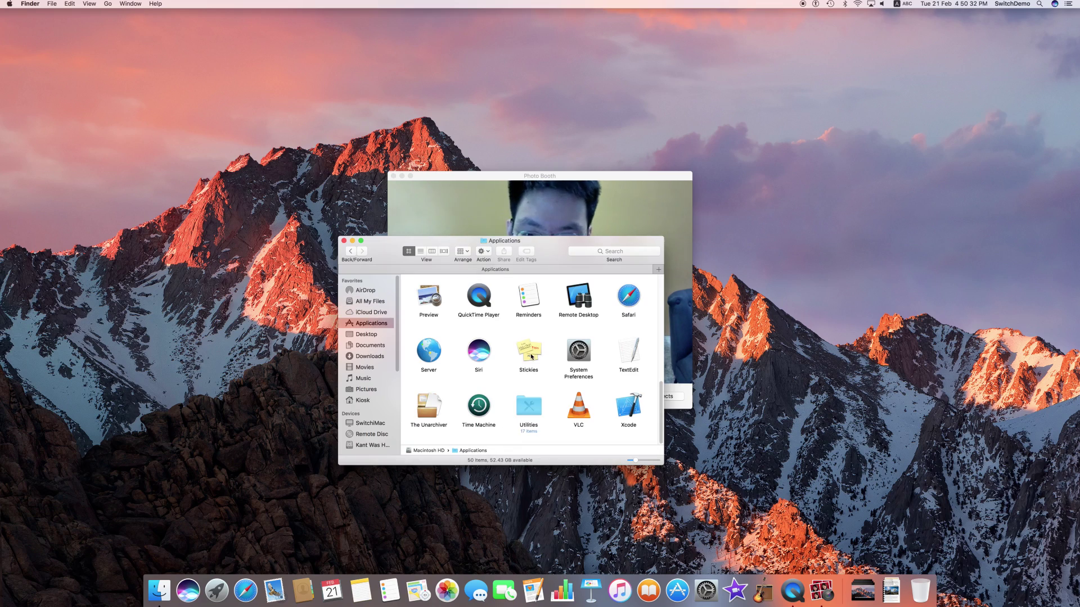
pyautogui.scroll(3, 551, 355)
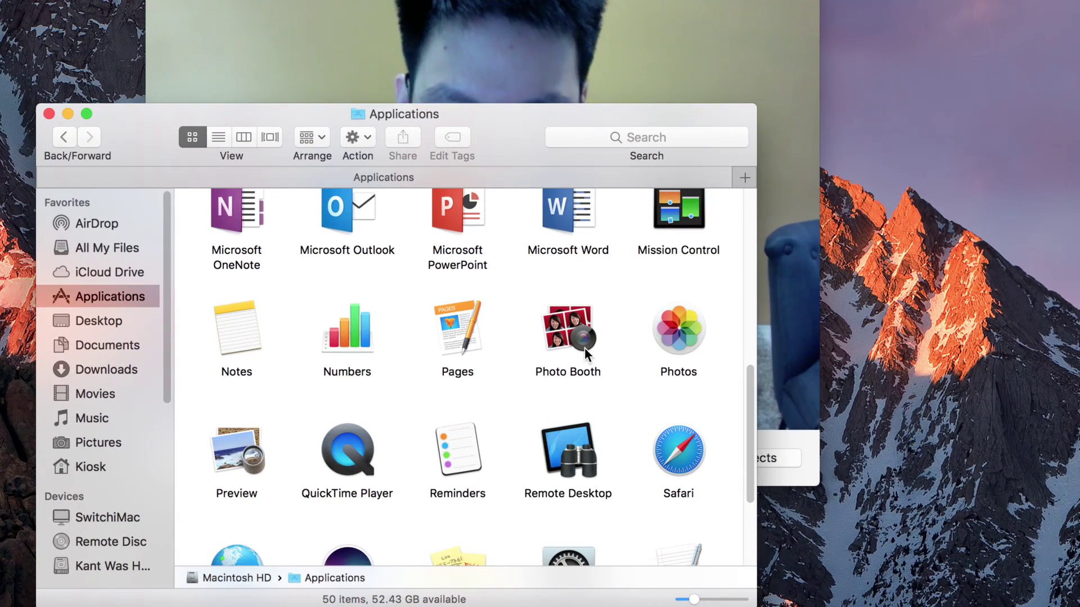
pyautogui.click(236, 80)
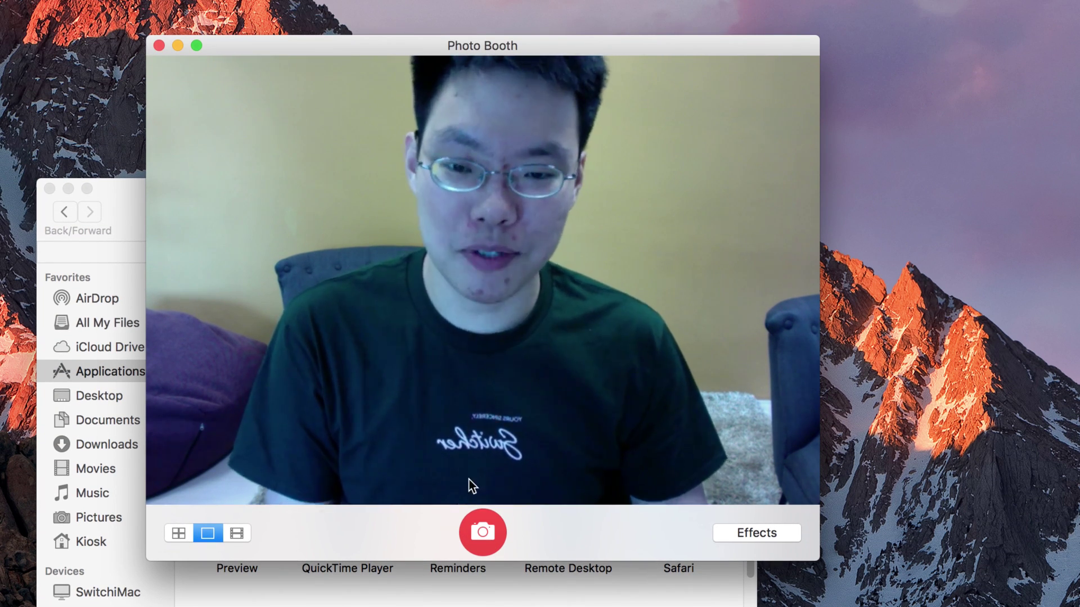
pyautogui.click(477, 529)
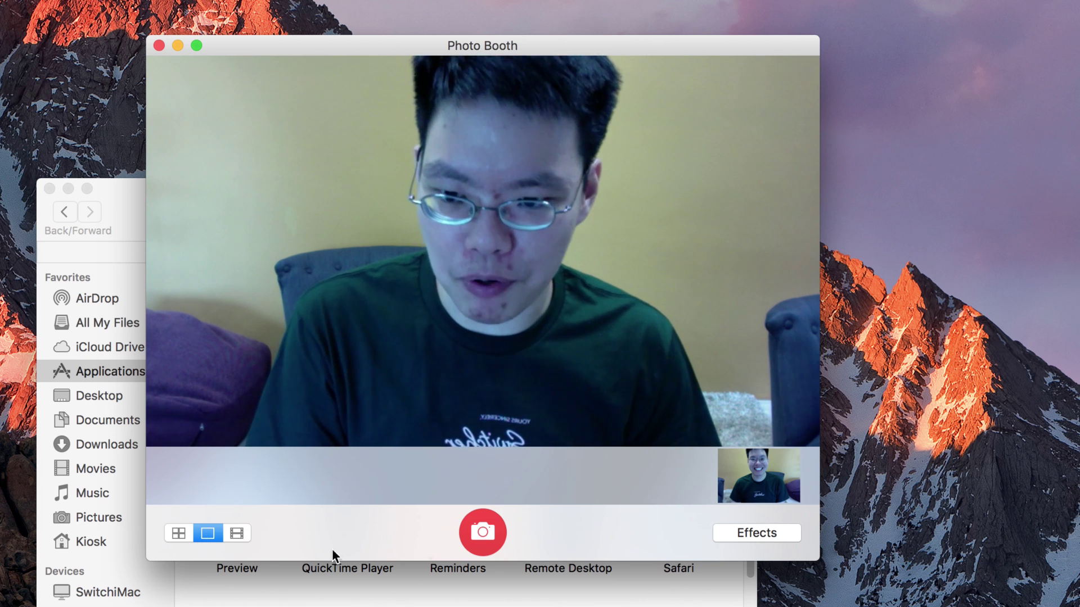
# Switch Photo Booth to video recording mode
pyautogui.click(241, 539)
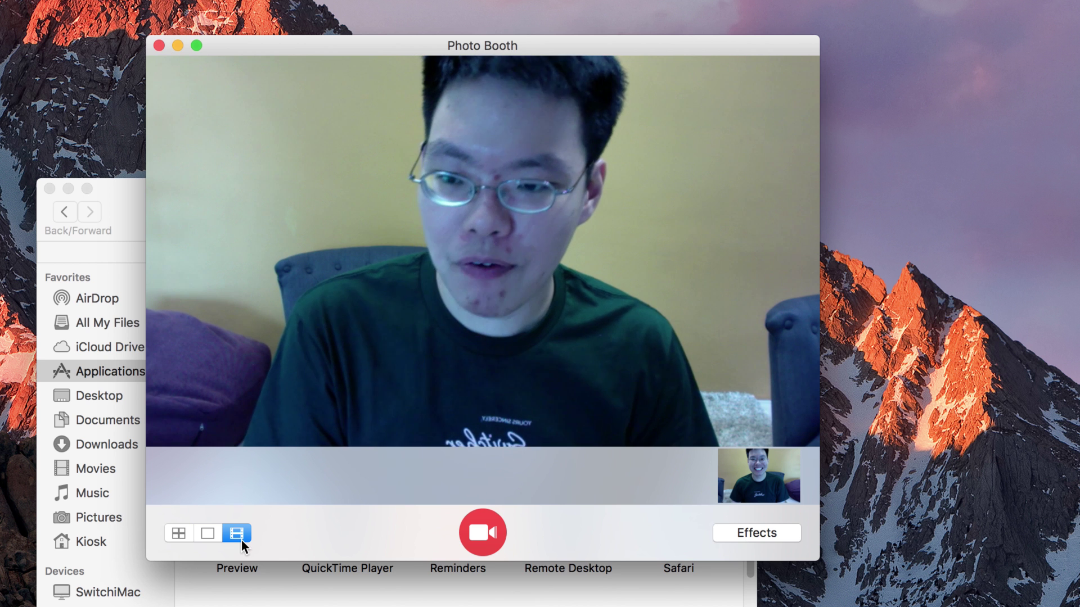
# Record a roughly 5-second video clip
pyautogui.click(482, 533)
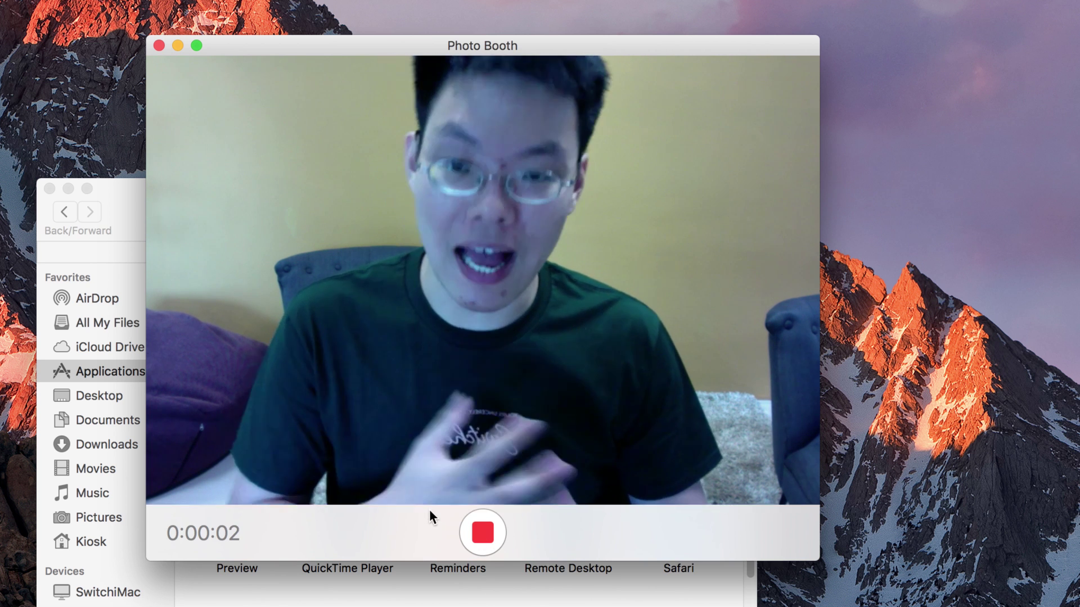
pyautogui.click(478, 541)
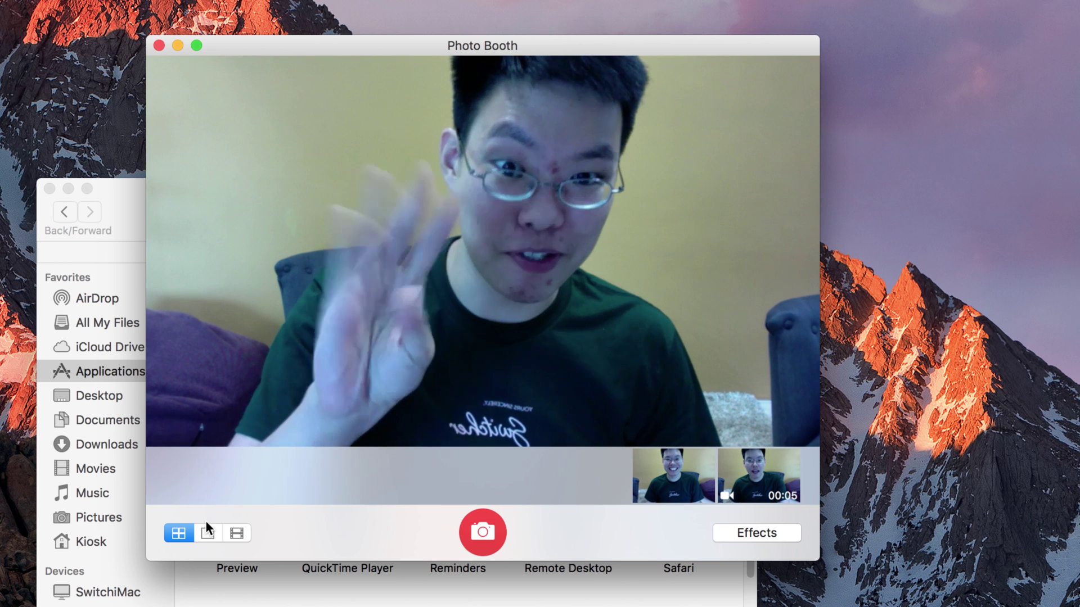
# Take a four-shot photo burst, then bring up the effects gallery
pyautogui.click(482, 532)
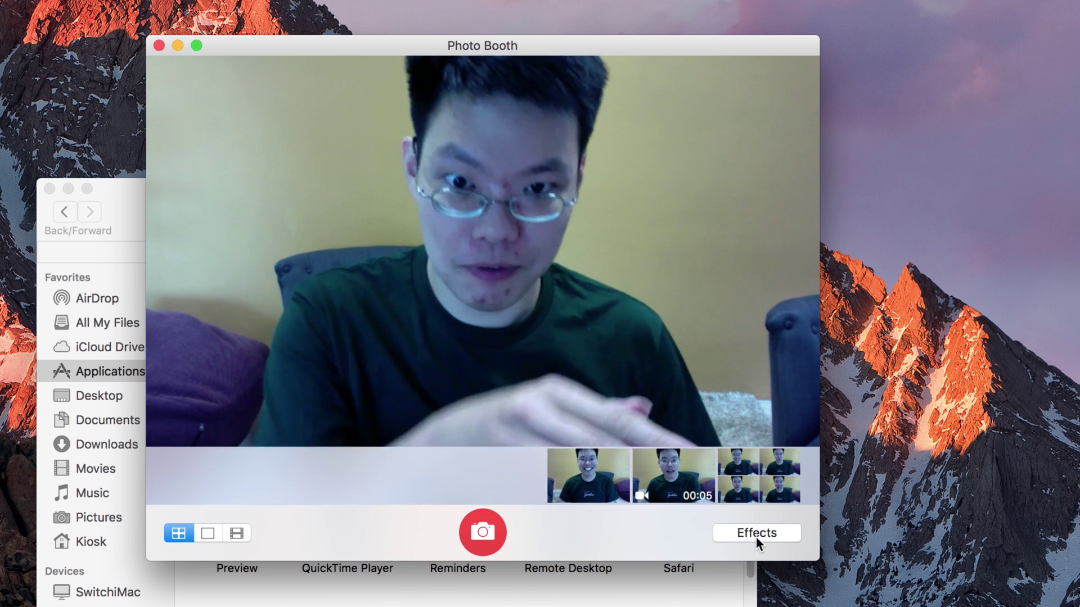
pyautogui.click(754, 534)
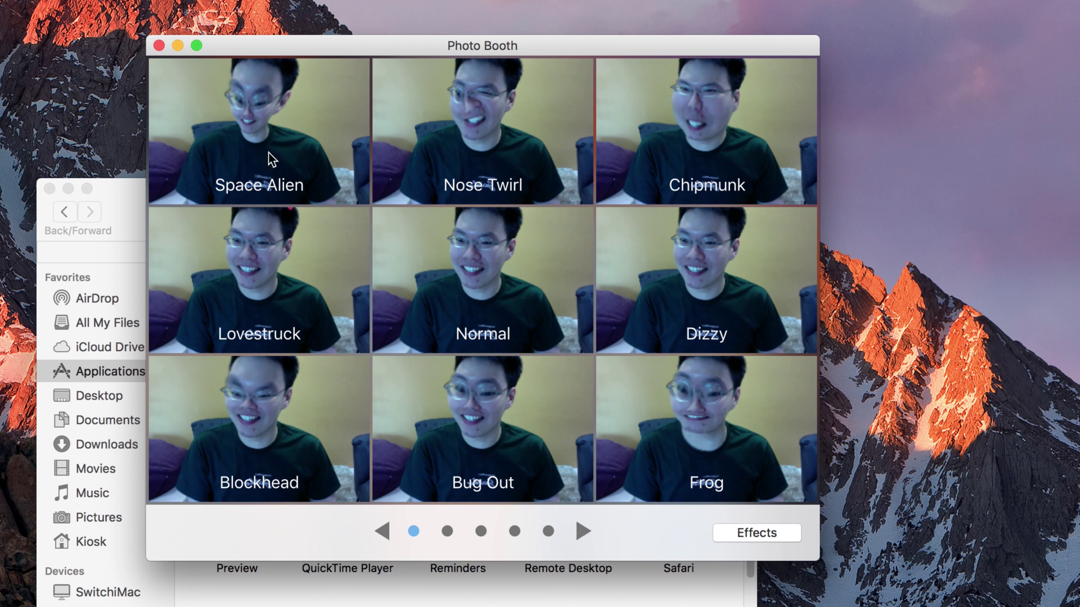
# Try the Chipmunk and Lovestruck effects, then move to the Sepia/Comic Book/Thermal Camera/X-Ray page
pyautogui.click(718, 153)
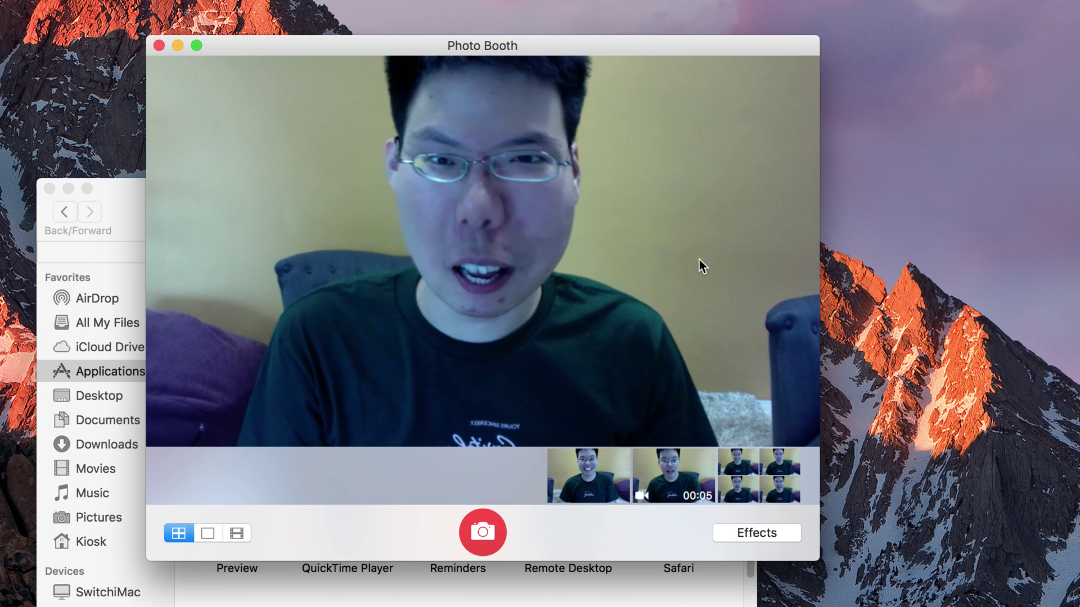
pyautogui.click(746, 536)
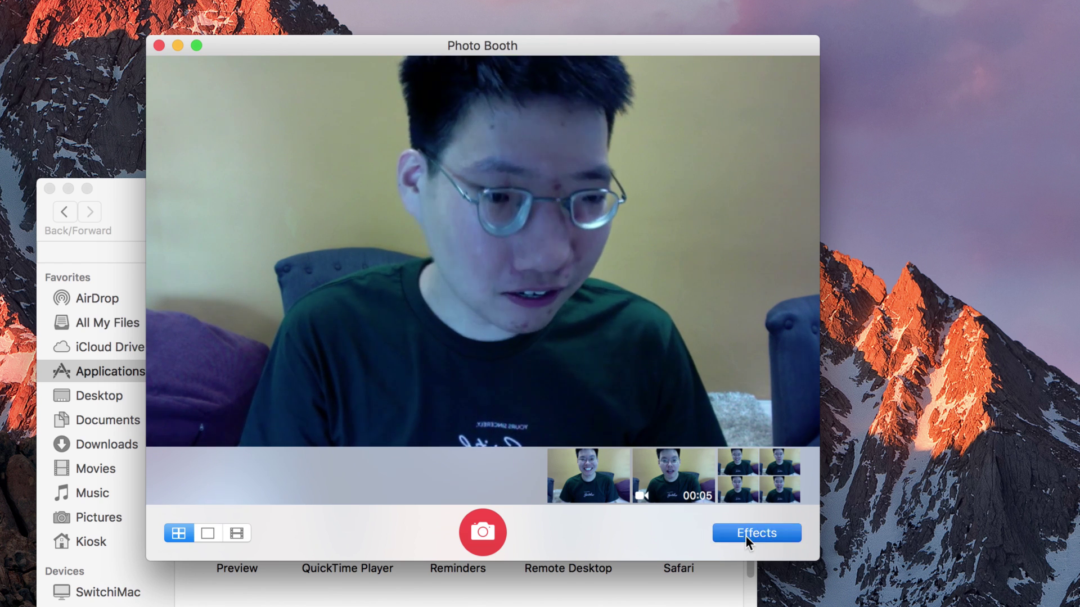
pyautogui.click(270, 303)
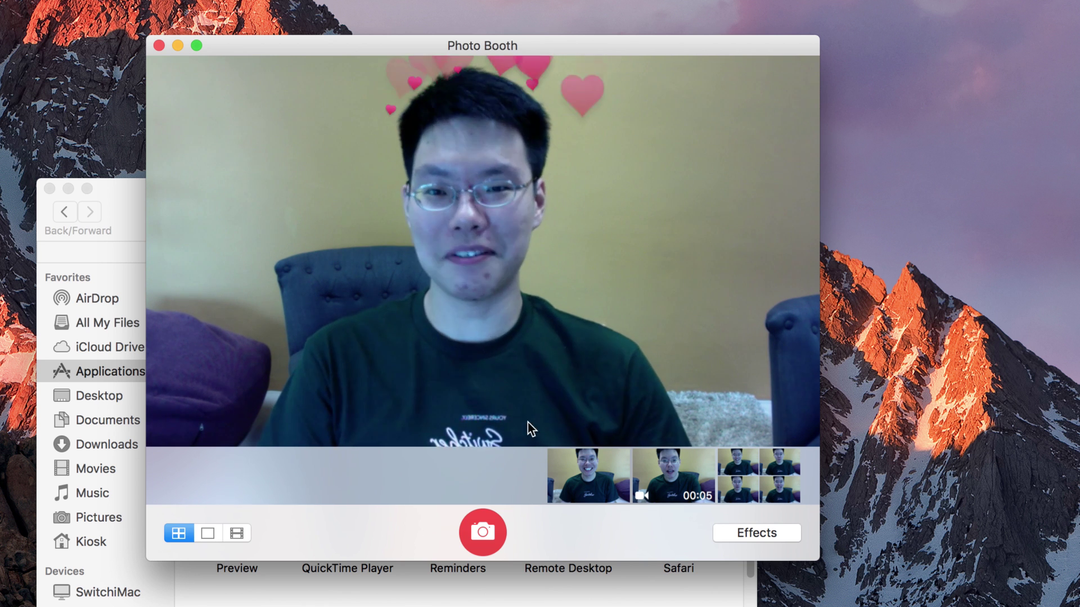
pyautogui.click(743, 540)
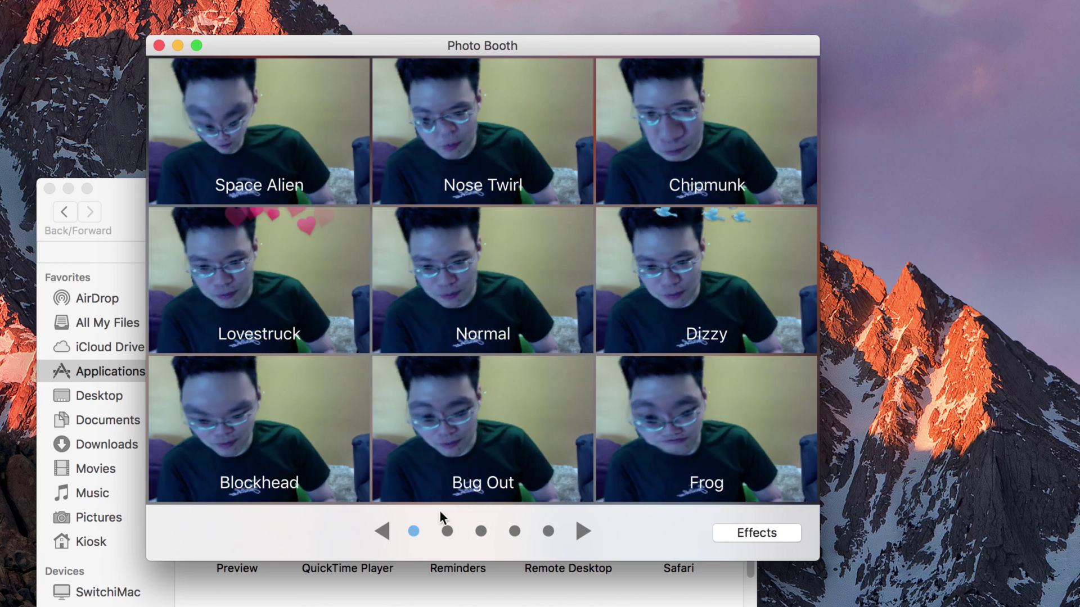
pyautogui.click(449, 534)
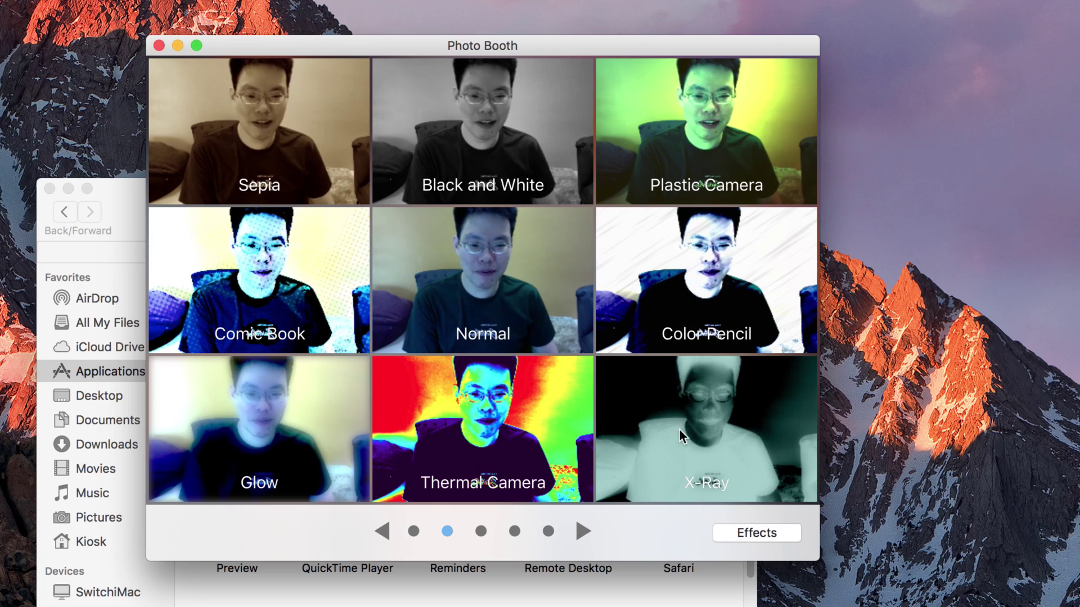
# Try the Thermal Camera and Stretch effects, ending on the backdrop effects page
pyautogui.click(515, 442)
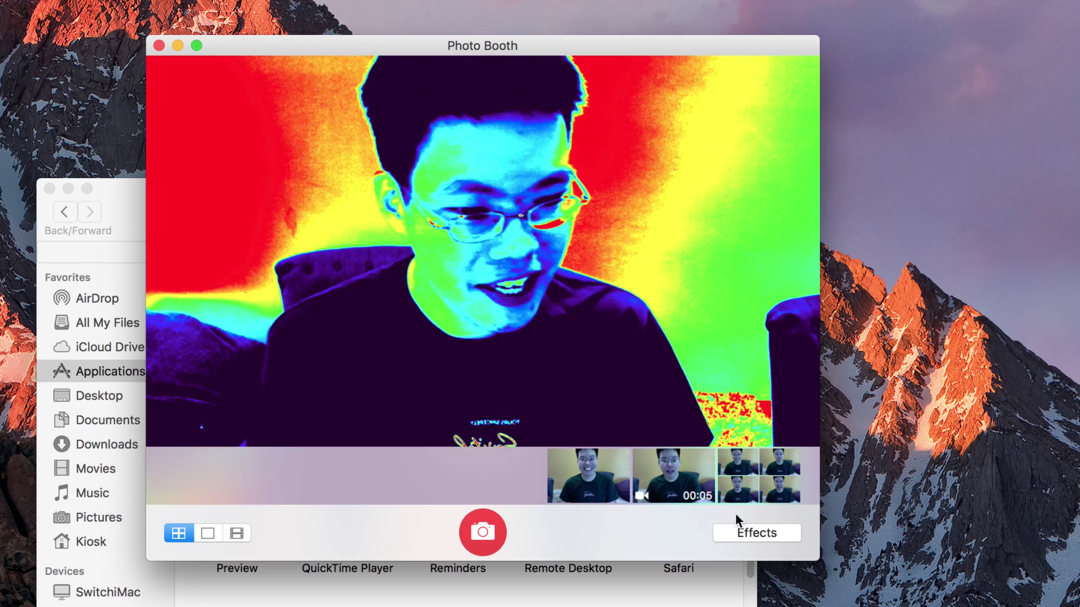
pyautogui.click(740, 531)
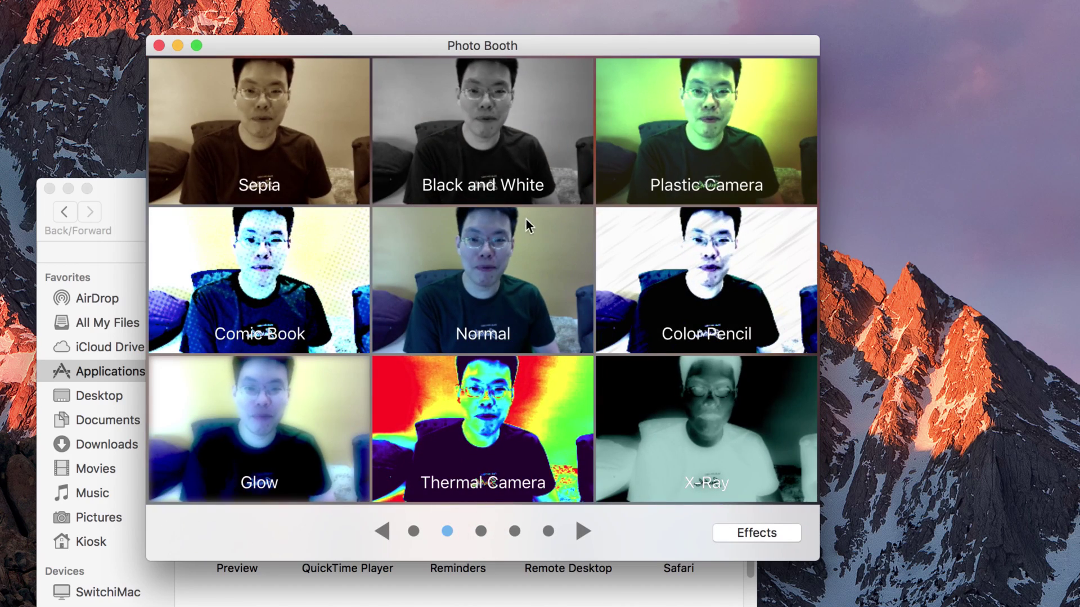
pyautogui.click(480, 531)
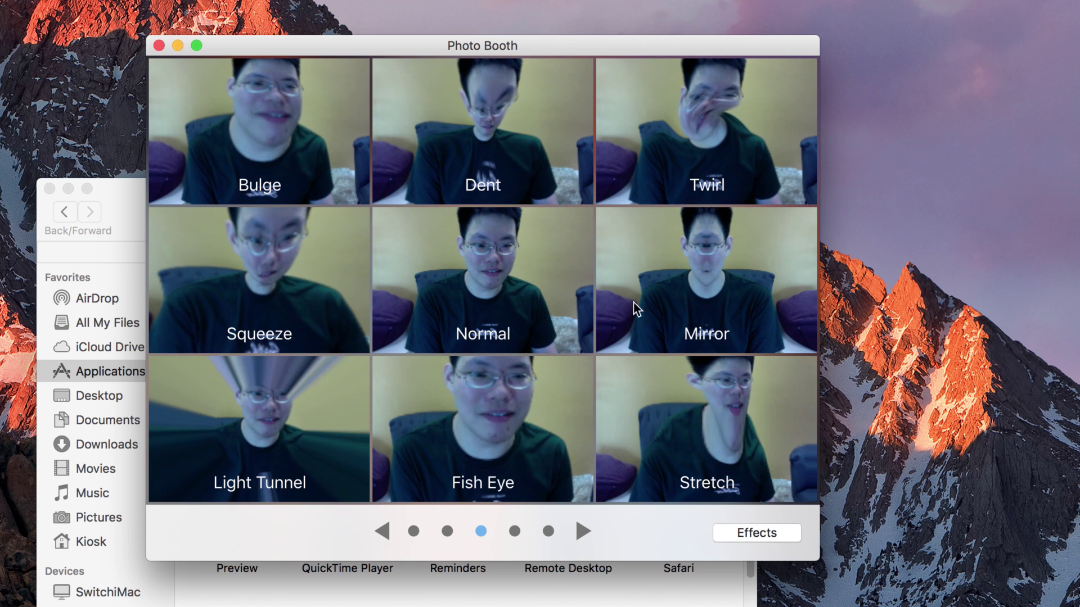
pyautogui.click(679, 412)
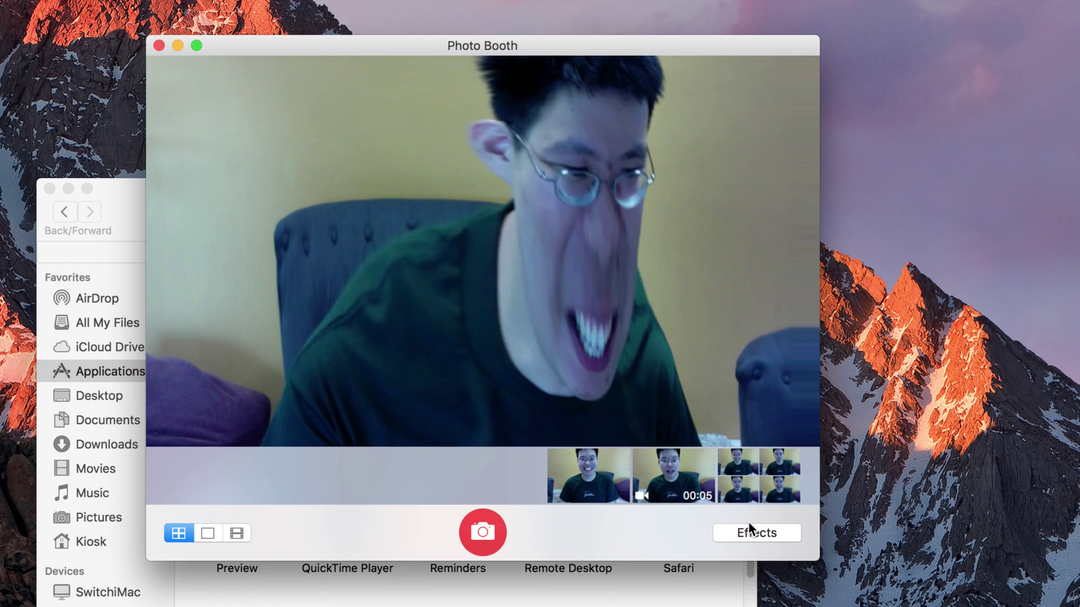
pyautogui.click(748, 525)
pyautogui.click(513, 530)
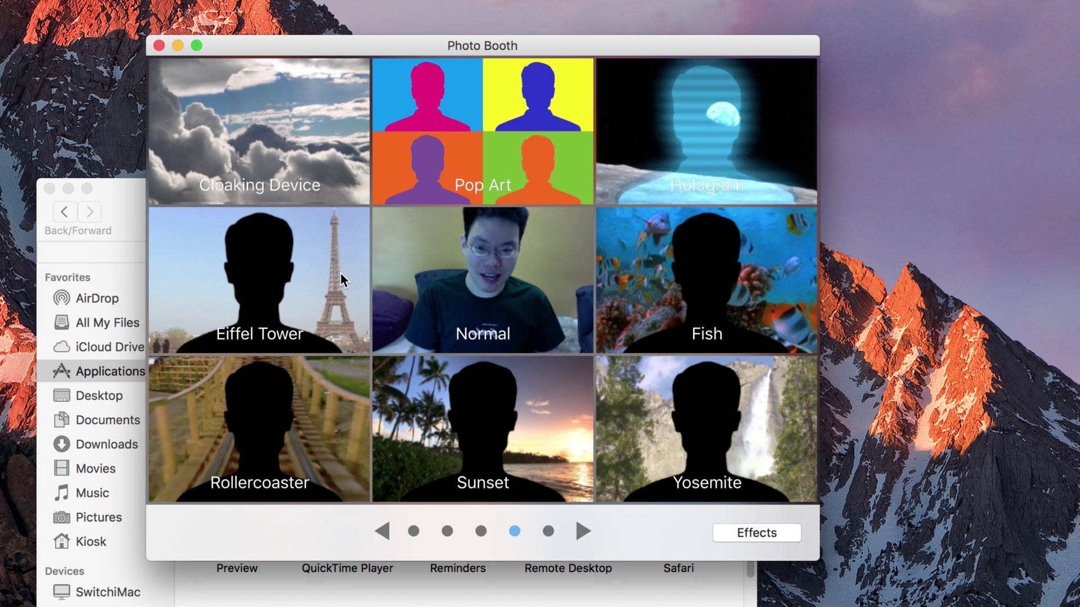
# Put the Eiffel Tower backdrop behind the live view, then return to the effects grid
pyautogui.click(294, 270)
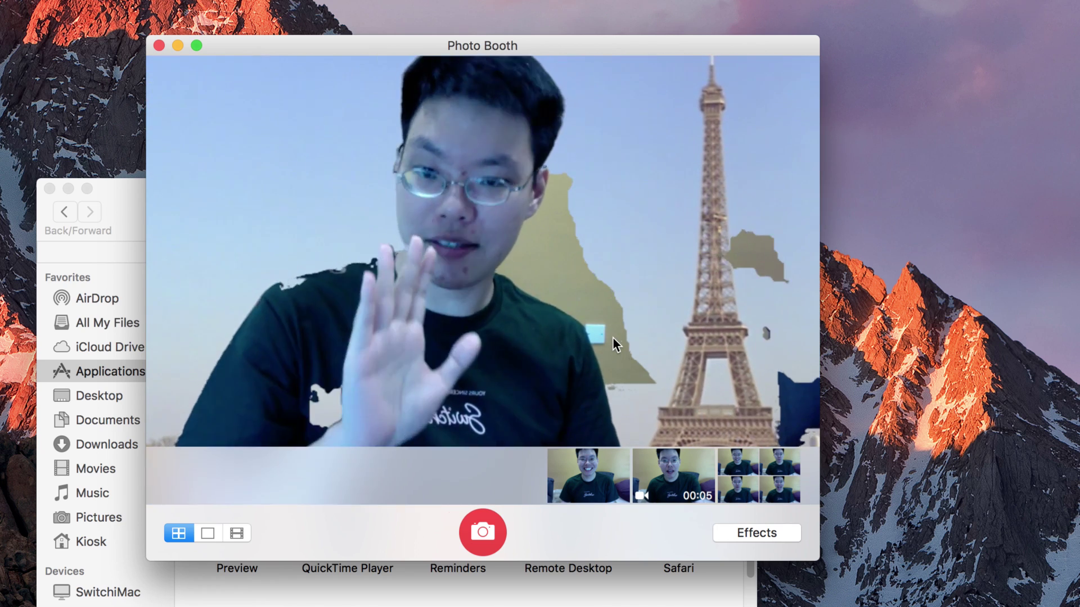
pyautogui.click(748, 531)
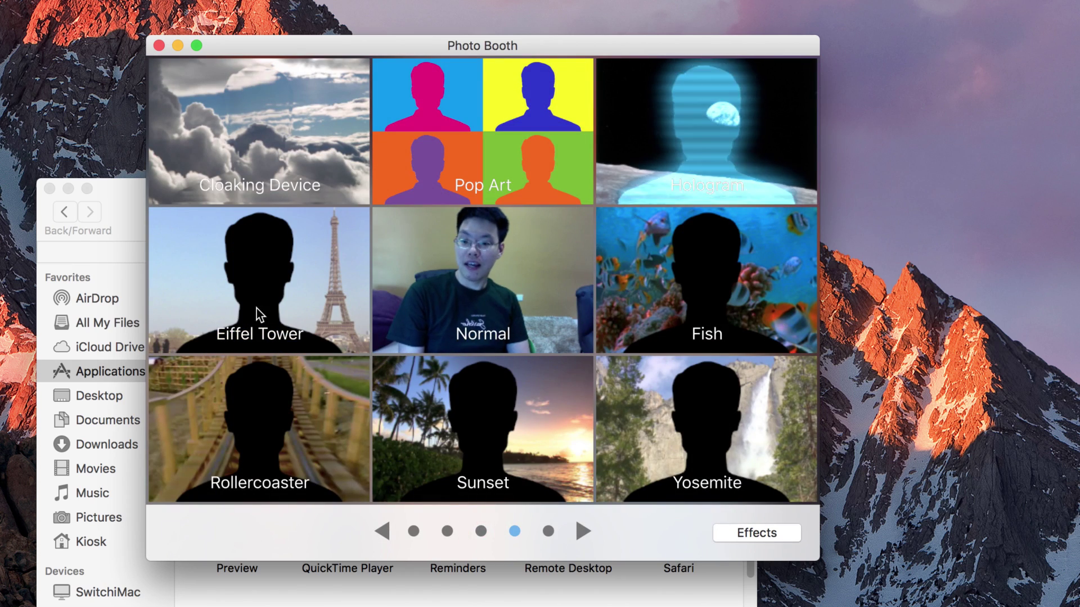
# Preview the Rollercoaster and Yosemite backdrops, then go to the User Backdrop slots page
pyautogui.click(237, 399)
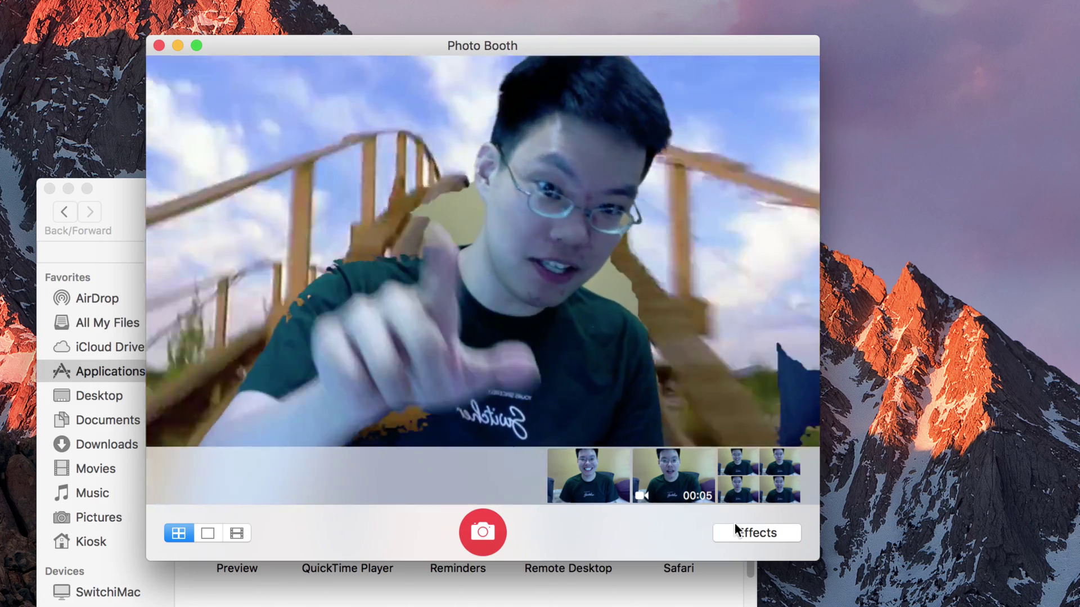
pyautogui.click(736, 530)
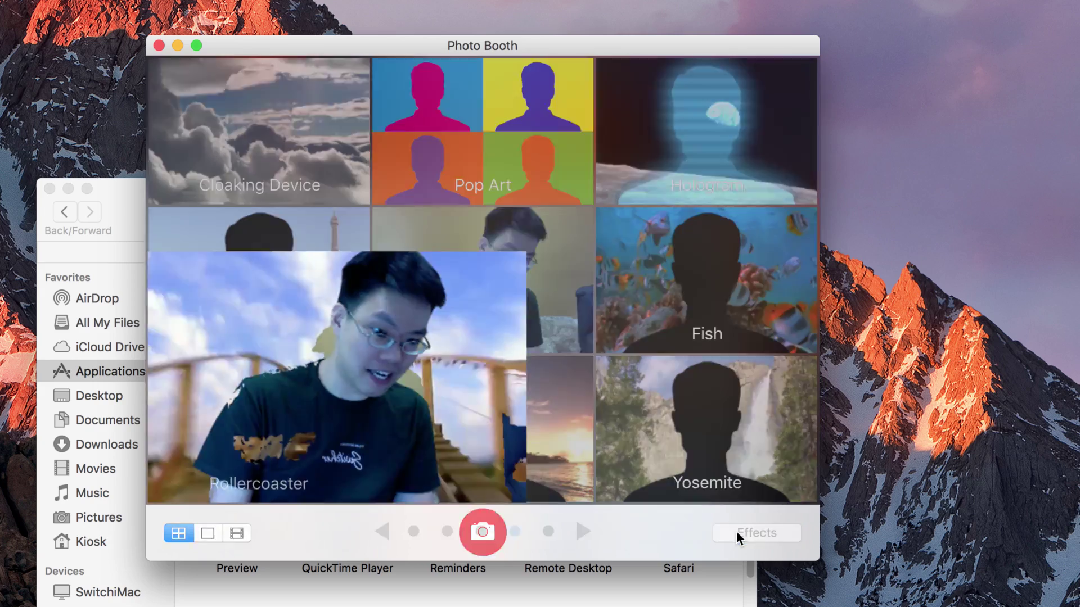
pyautogui.click(664, 454)
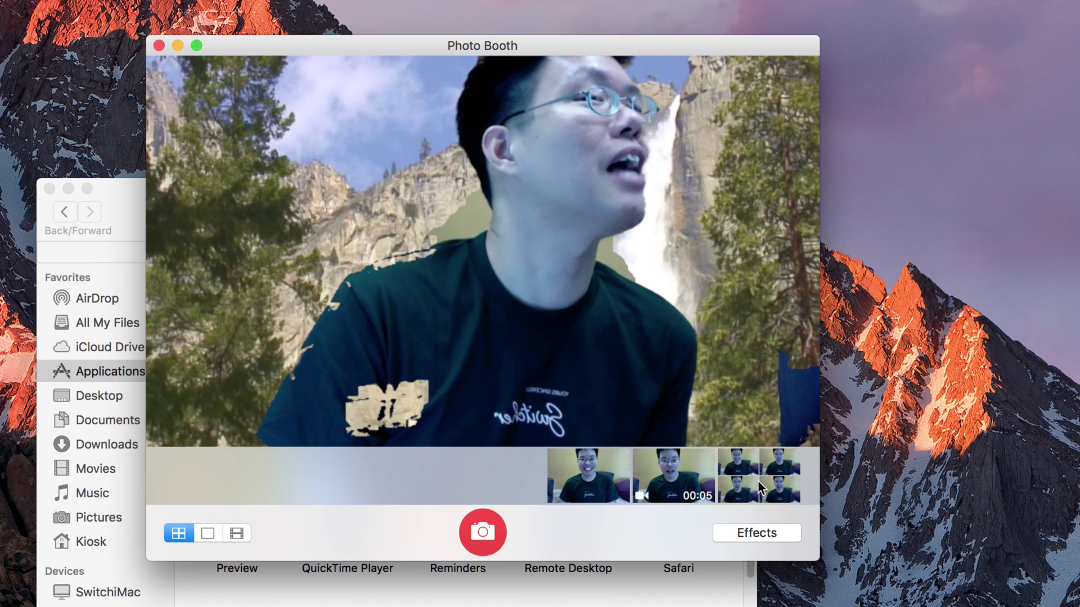
pyautogui.click(766, 531)
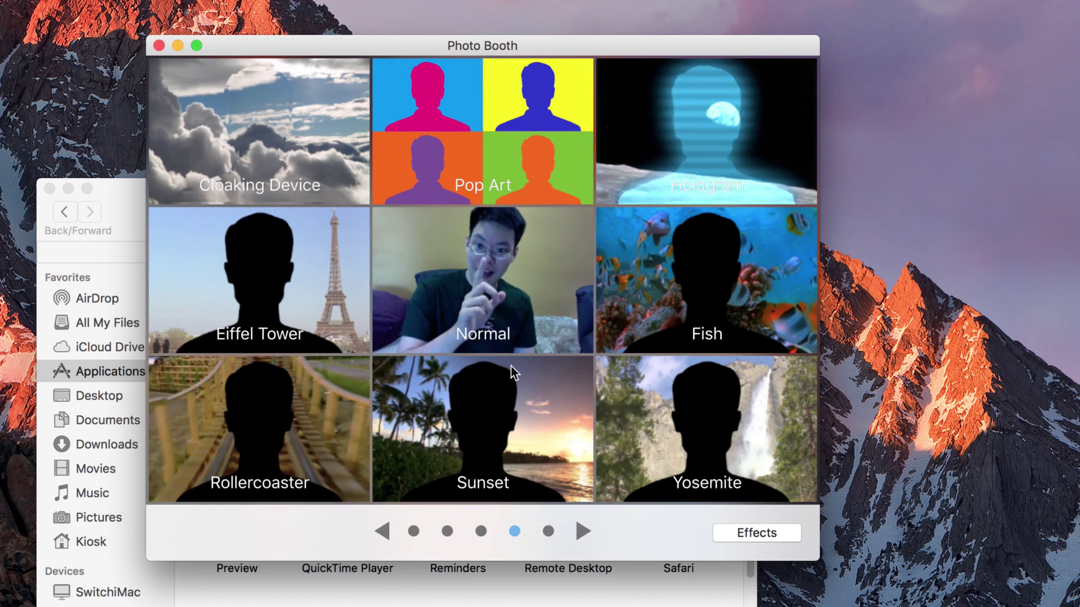
pyautogui.click(548, 531)
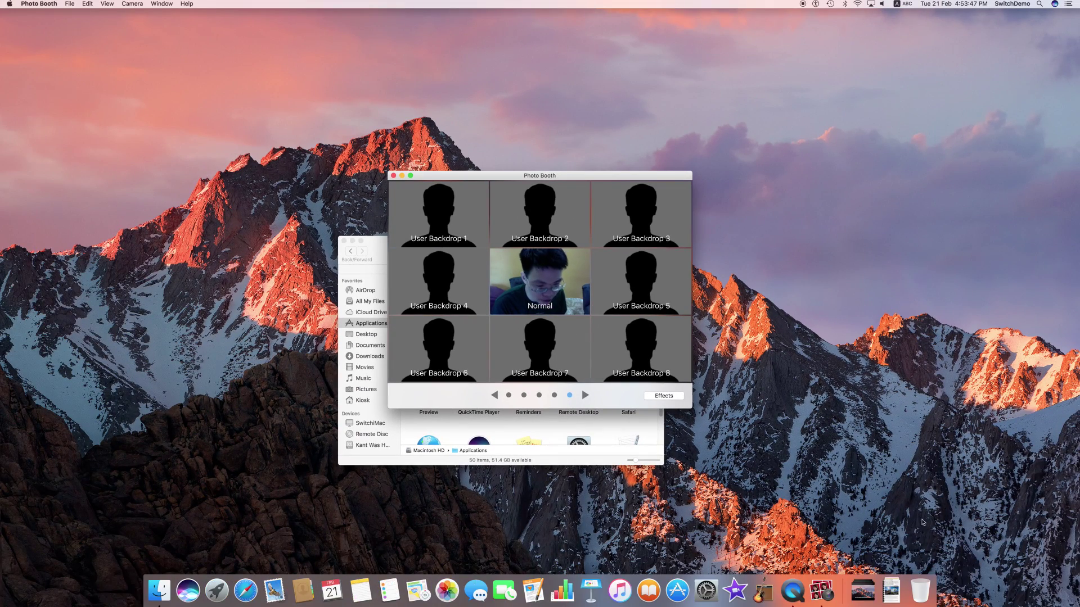
# Drag FullSizeRender.jpg from Downloads onto User Backdrop 5 and apply it
pyautogui.click(891, 590)
pyautogui.moveTo(900, 478); pyautogui.dragTo(647, 287)
pyautogui.click(653, 289)
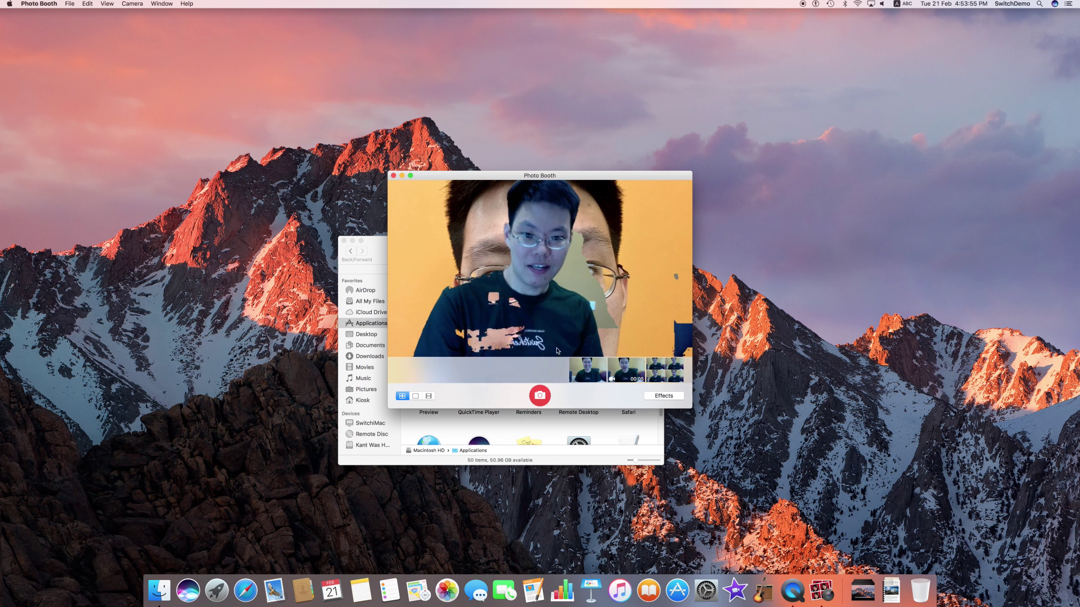
# View the first captured photo, then return to live preview and the backdrop grid
pyautogui.click(592, 373)
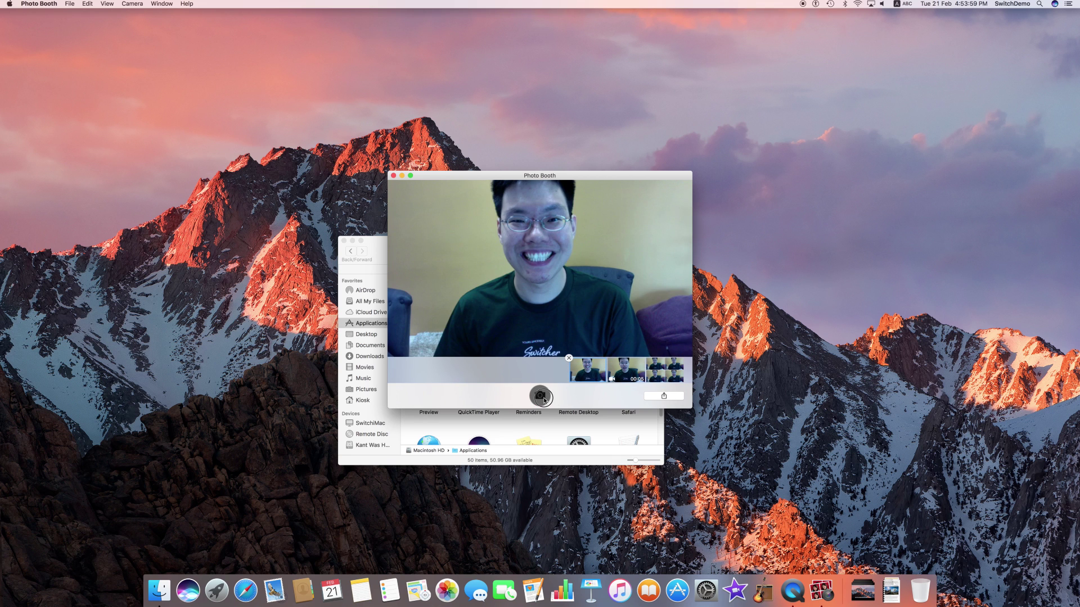
pyautogui.click(543, 399)
pyautogui.click(653, 400)
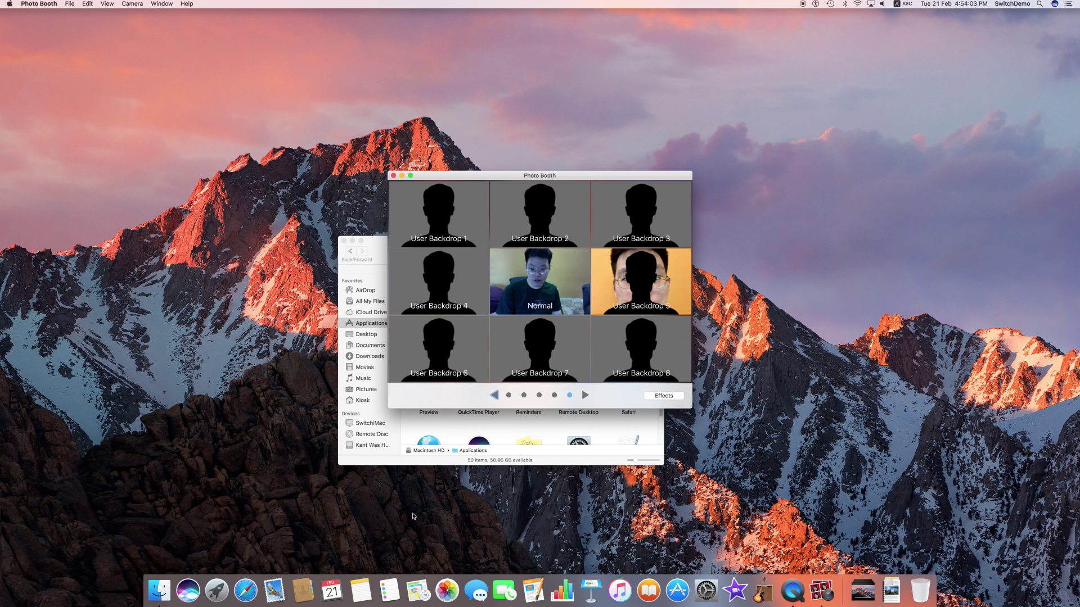
# Bring Finder forward, shift its window aside, and browse to the Pictures folder
pyautogui.click(162, 588)
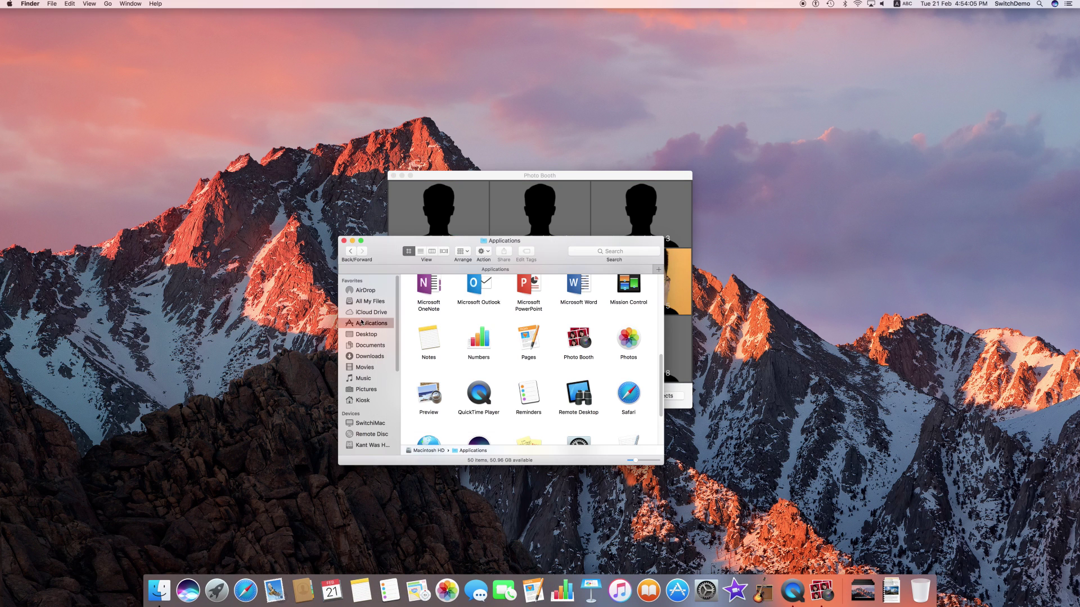
pyautogui.click(378, 346)
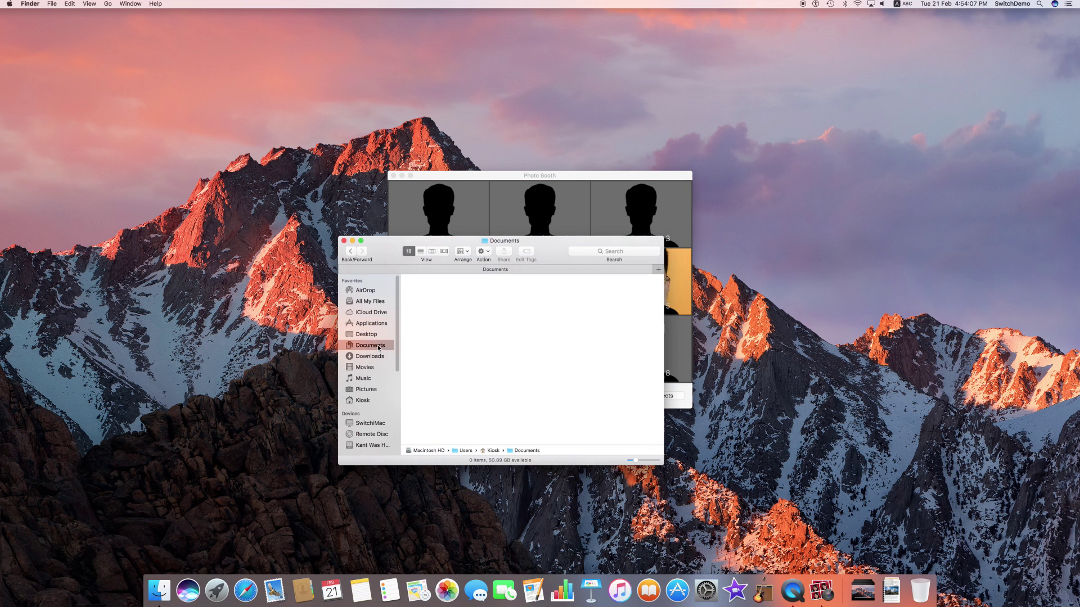
pyautogui.moveTo(612, 245); pyautogui.dragTo(583, 326)
pyautogui.click(337, 471)
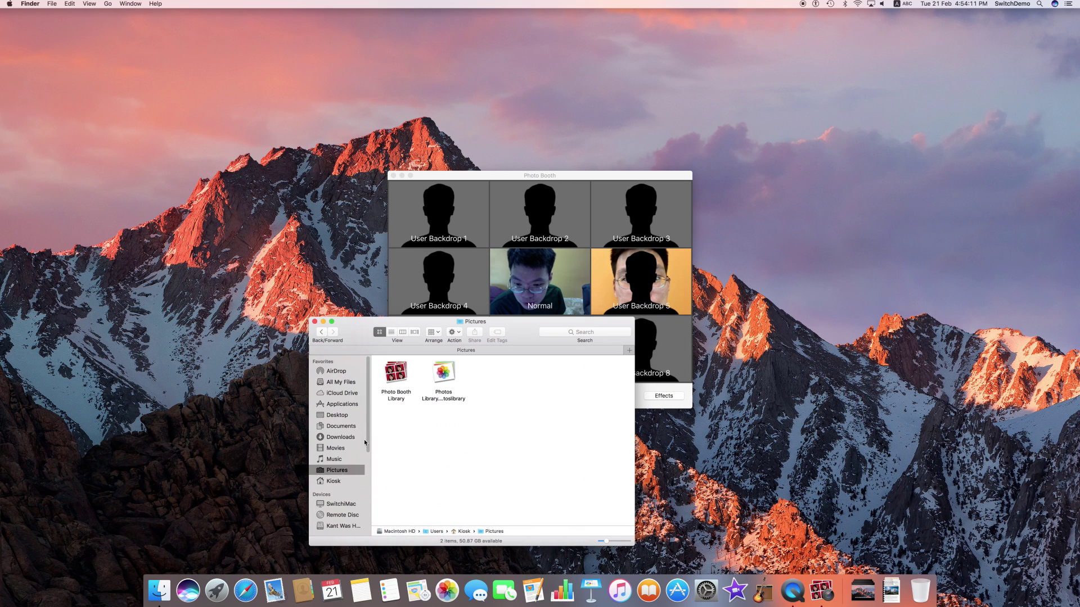
# Show the Photos Library package contents, then close Finder and return to Photo Booth with User Backdrop 5
pyautogui.rightClick(442, 372)
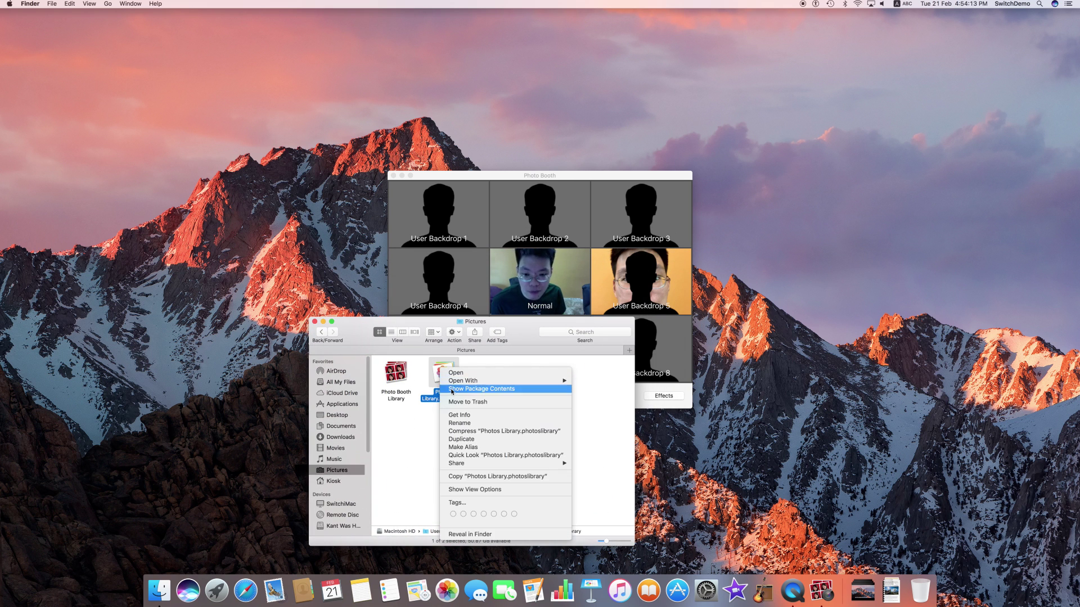
pyautogui.click(448, 389)
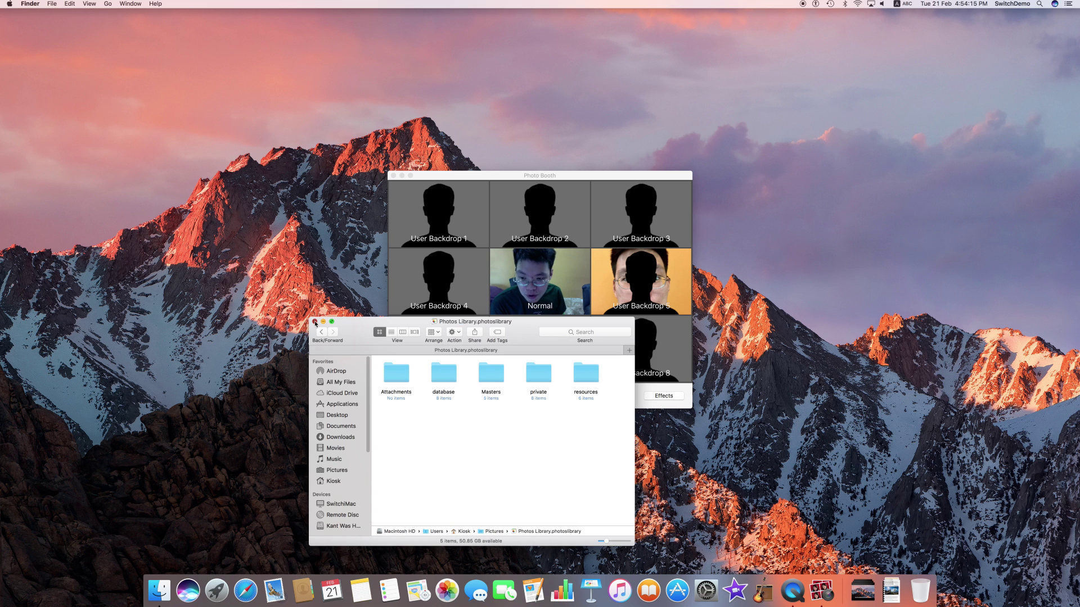
pyautogui.click(315, 321)
pyautogui.click(612, 294)
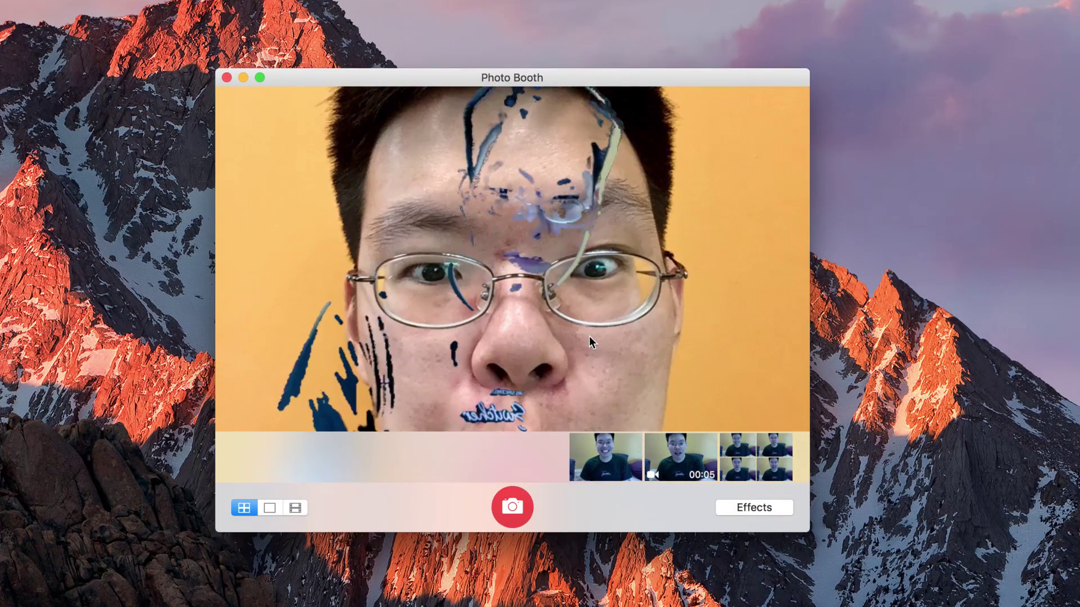
# Open the effects grid and page back to the Sepia, Black and White, and X-Ray filters
pyautogui.click(736, 506)
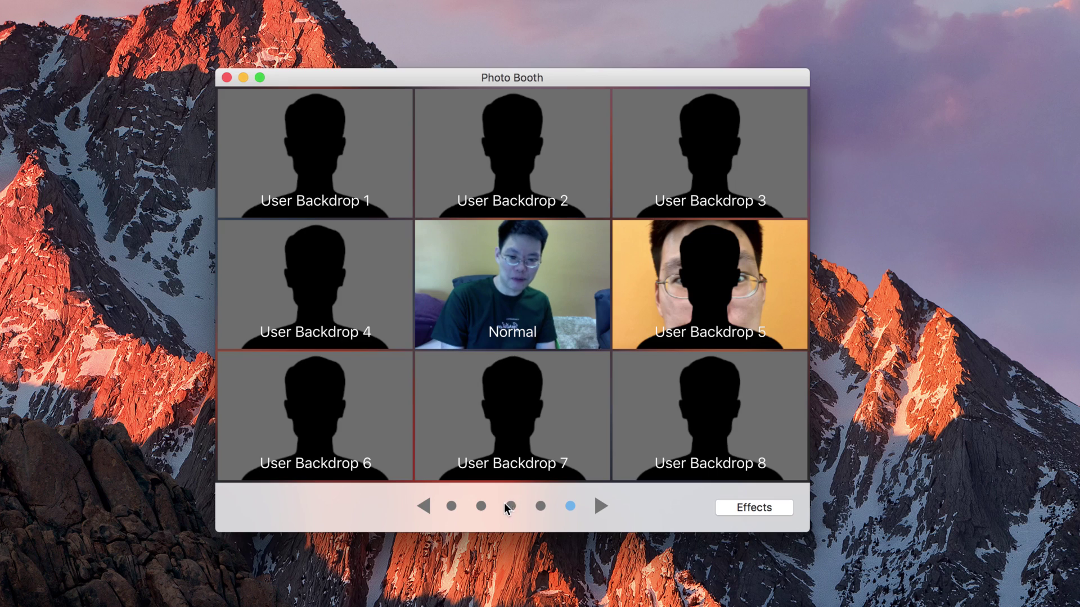
pyautogui.click(511, 506)
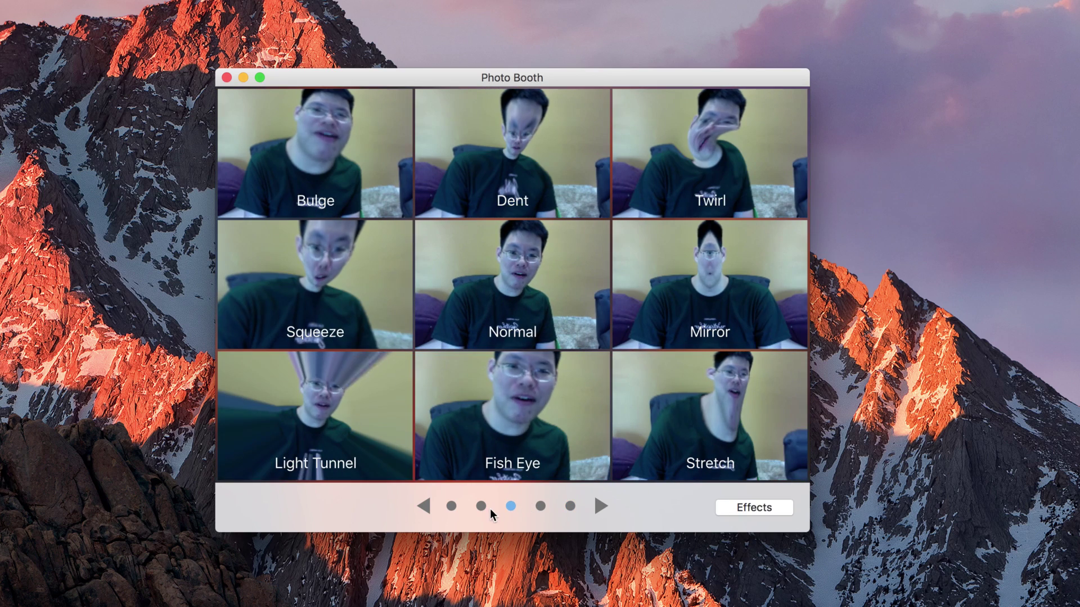
pyautogui.click(481, 506)
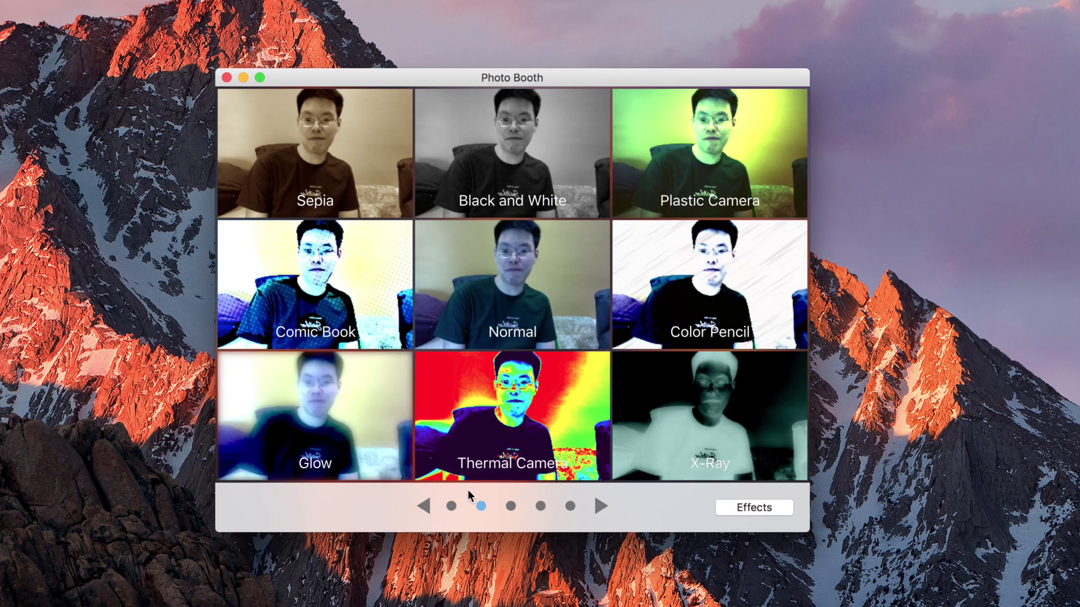